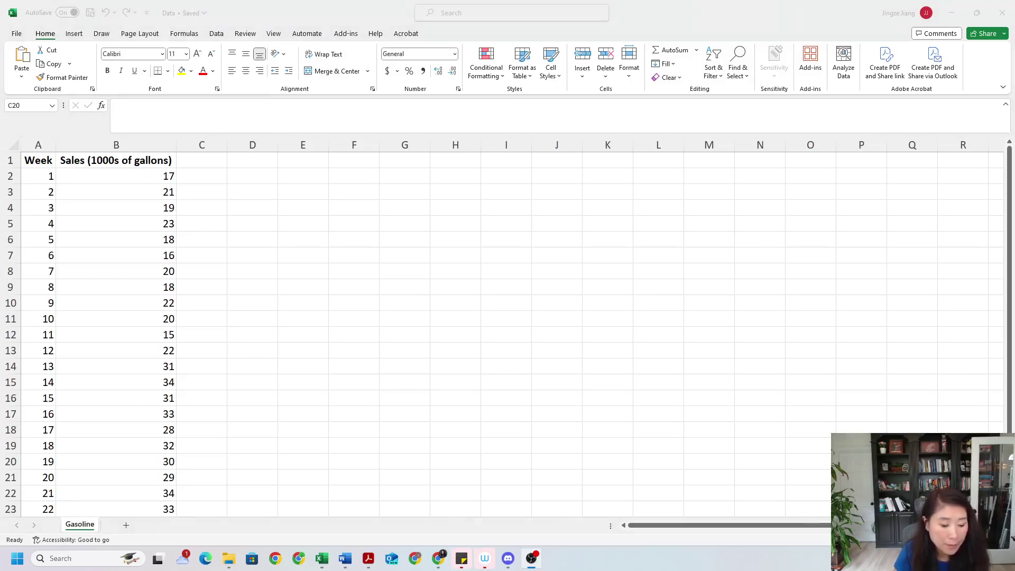
scroll(295, 324, "down", 2)
scroll(295, 324, "up", 2)
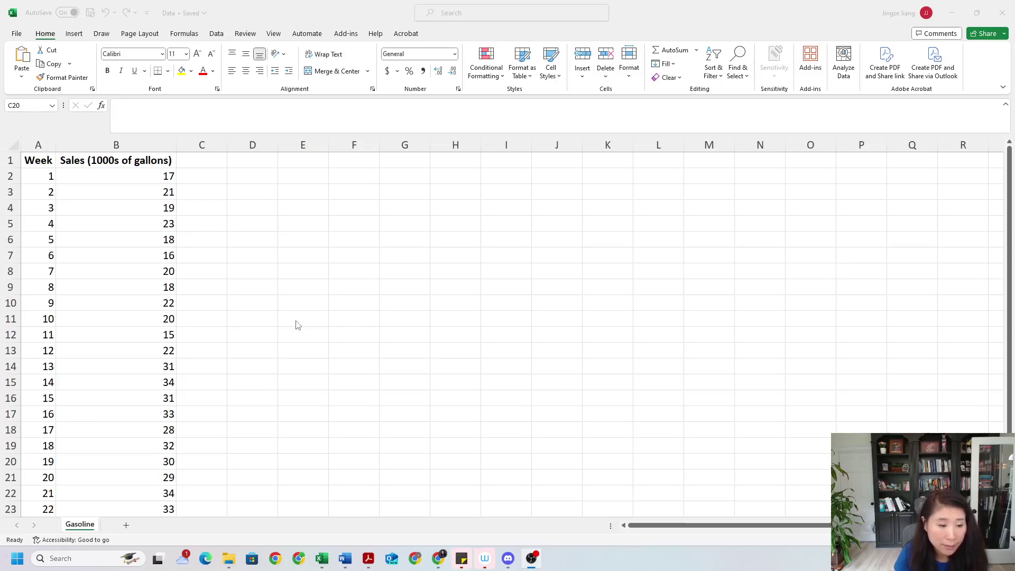
left_click(159, 175)
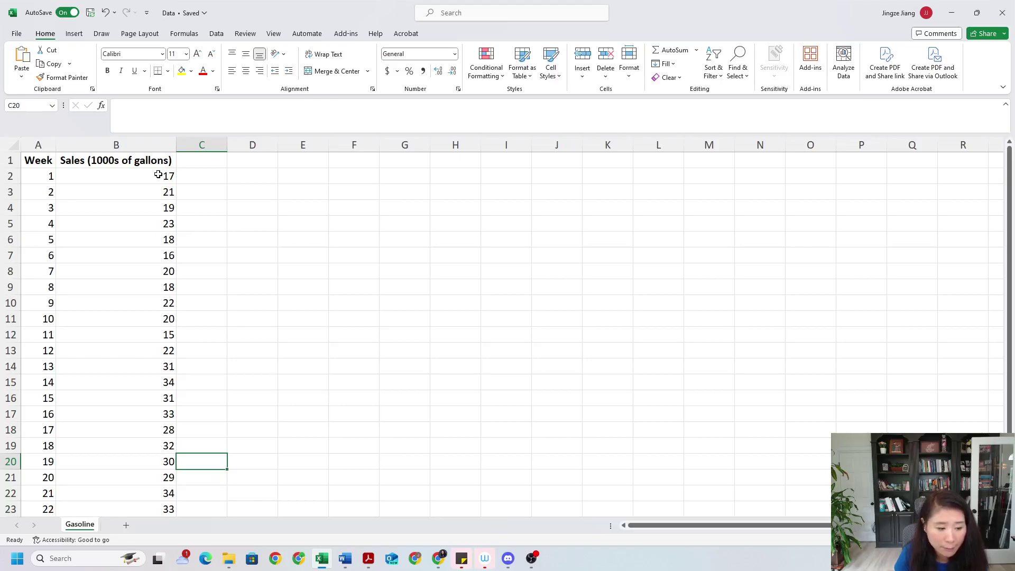
left_click(158, 174)
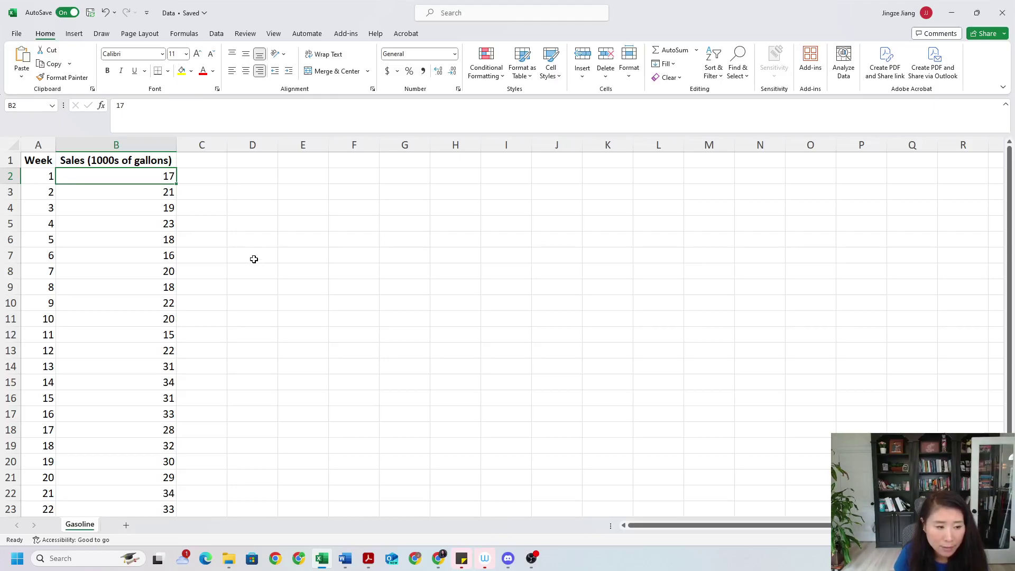
Insert an empty 2-D line chart on the Gasoline sheet with blank cell D7 selected.
left_click(253, 258)
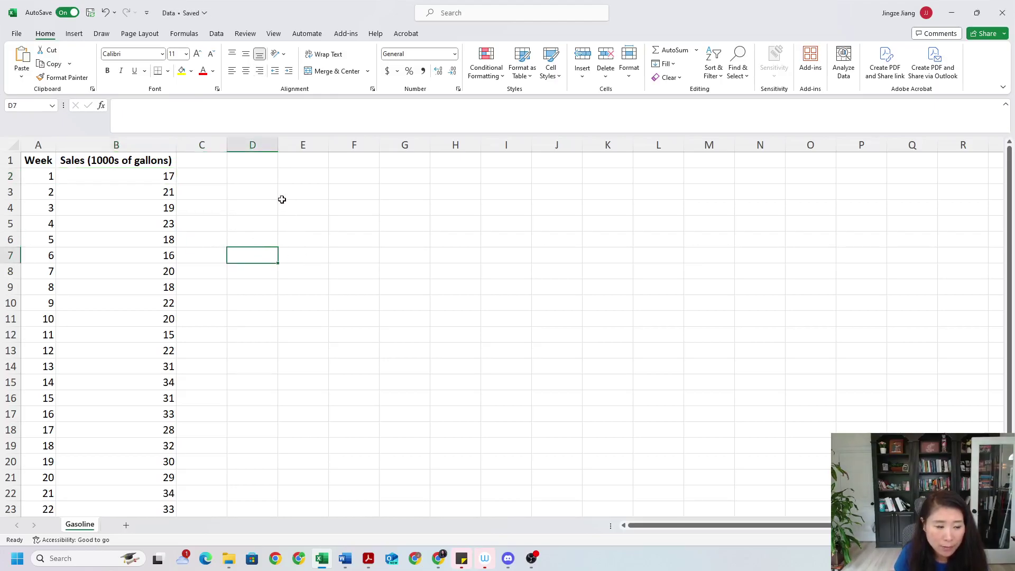
left_click(74, 34)
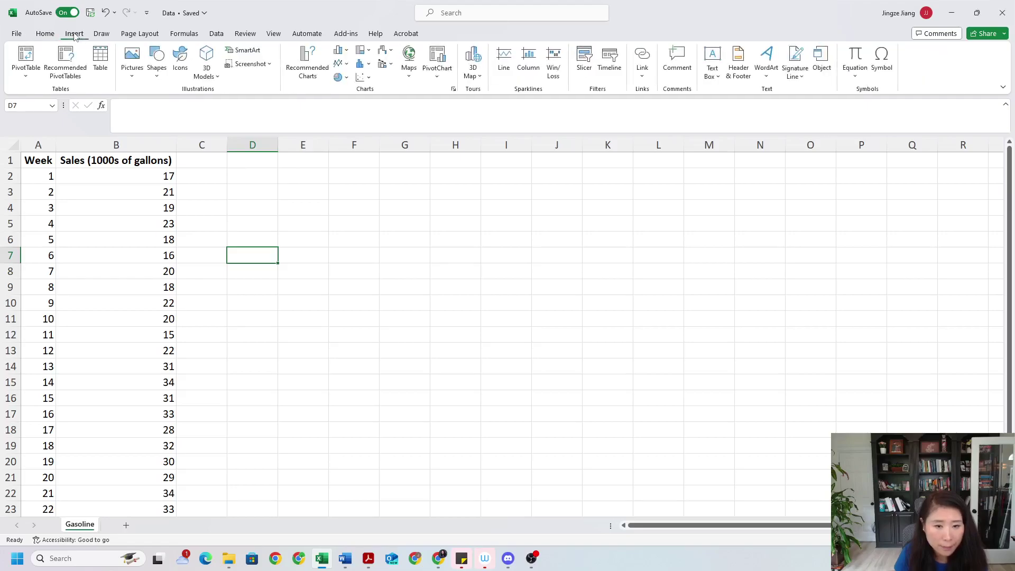
left_click(340, 63)
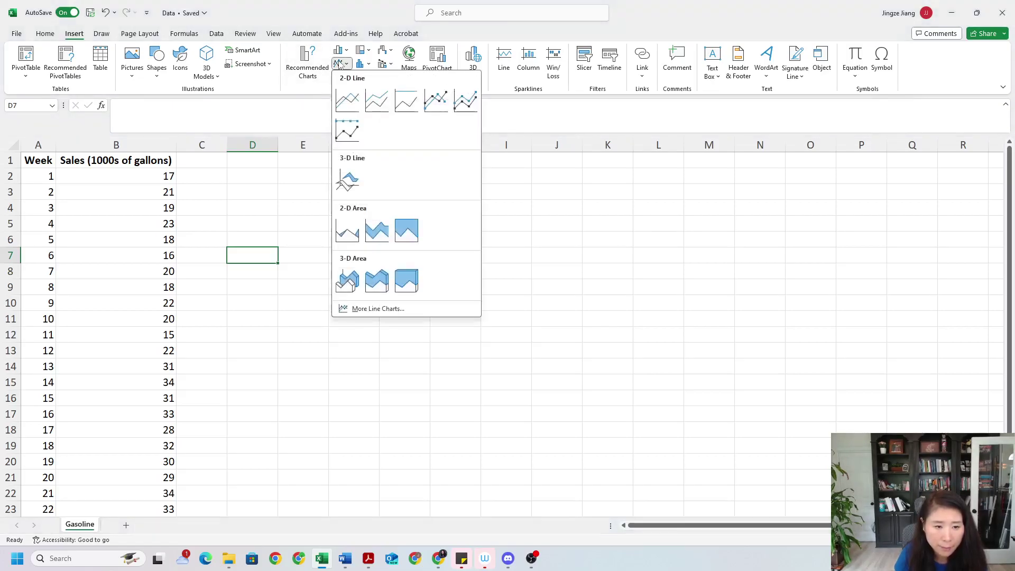
left_click(347, 102)
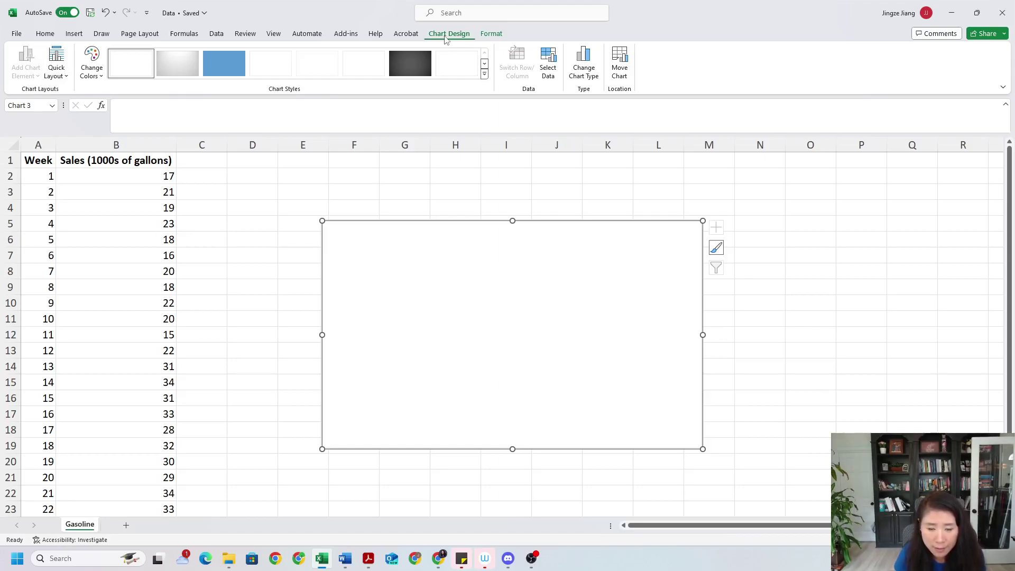
Add a new data series to the chart's data source and take its name from the sales header in cell B1.
left_click(550, 63)
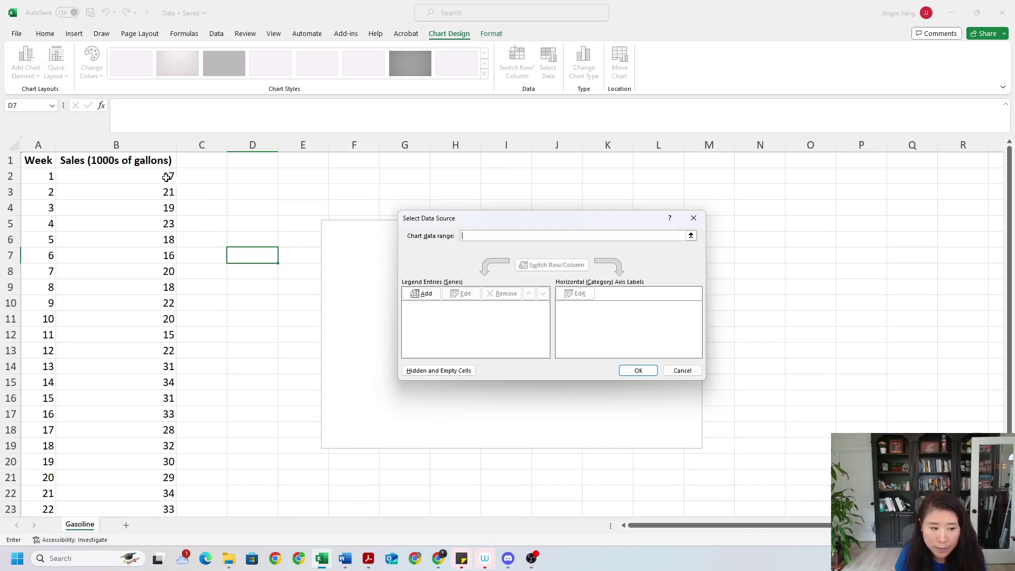
left_click(429, 295)
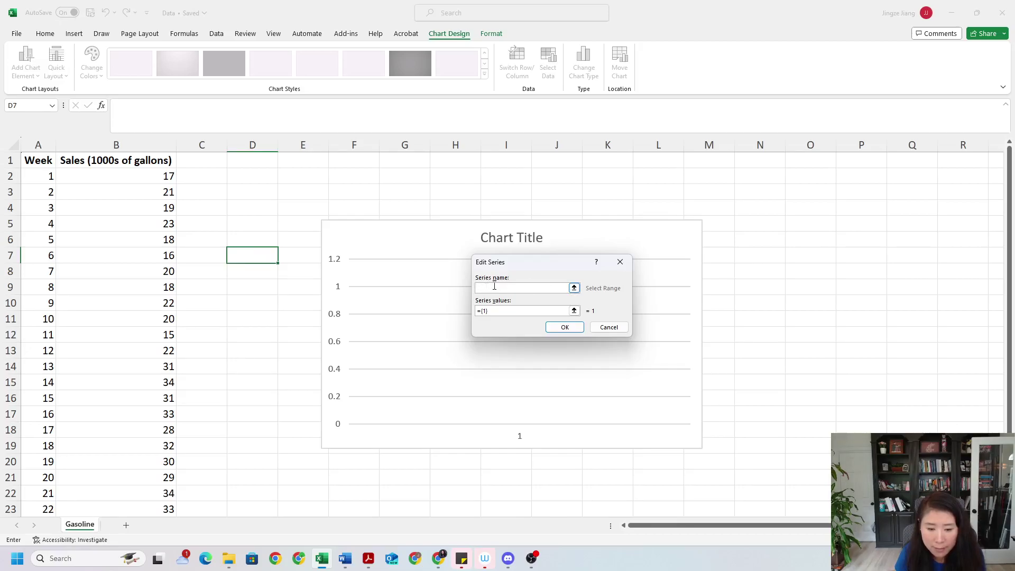
left_click(137, 163)
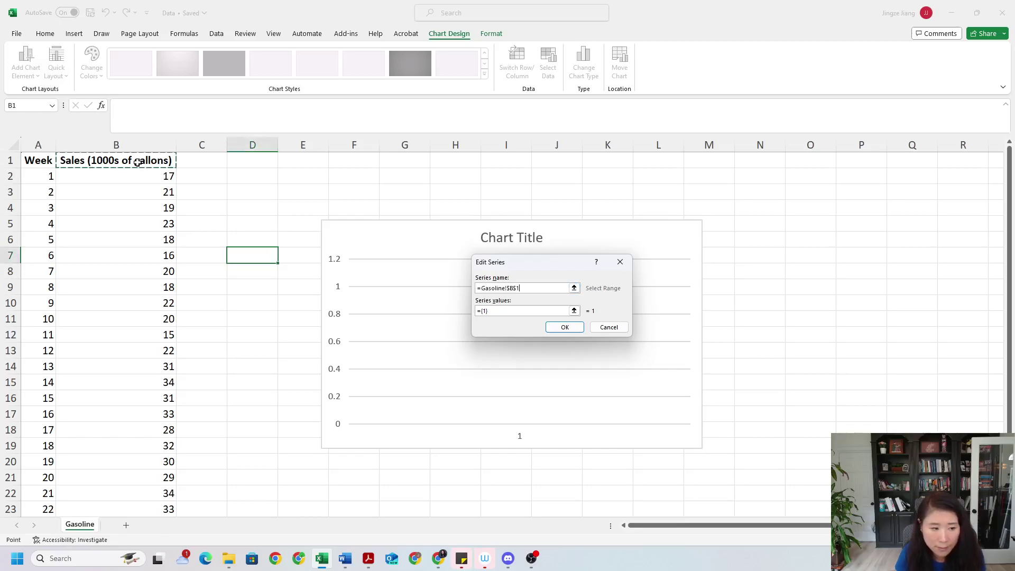
Set the series values to =Gasoline!$B$2:$B$23, without the default ={1} entry, and accept the series.
left_click(502, 311)
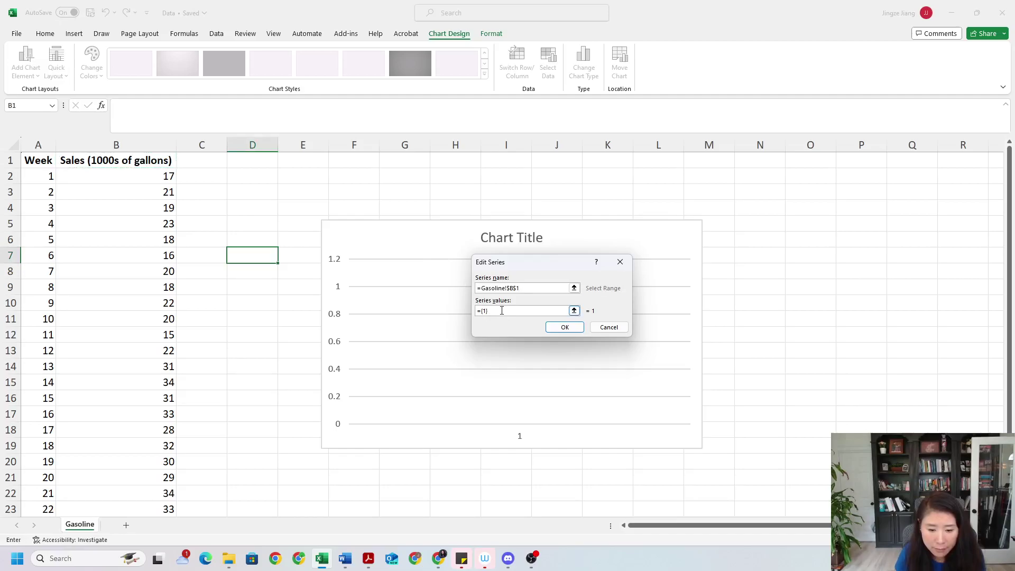
left_click(508, 309)
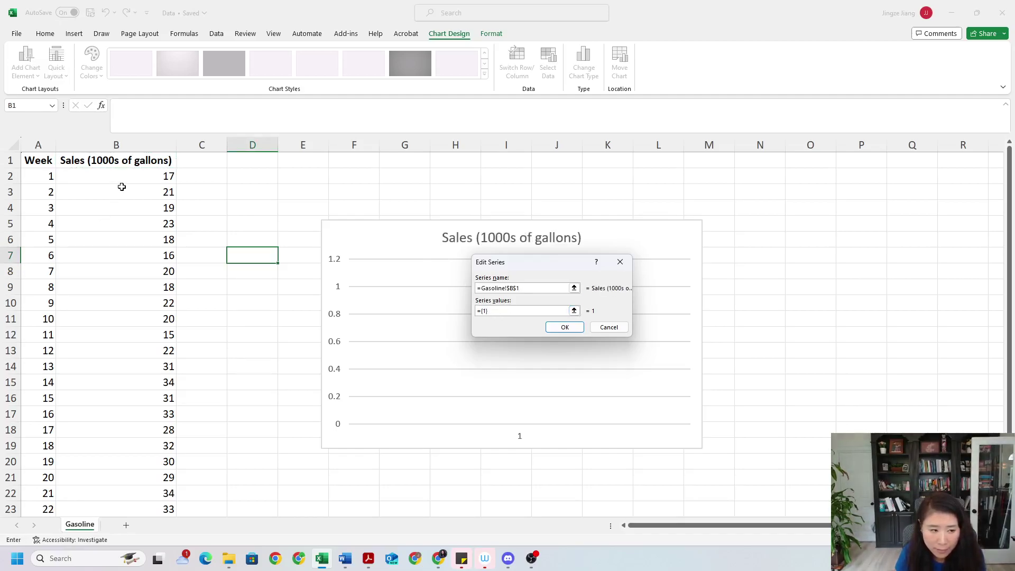
left_click(573, 311)
left_click_drag(149, 177, 142, 474)
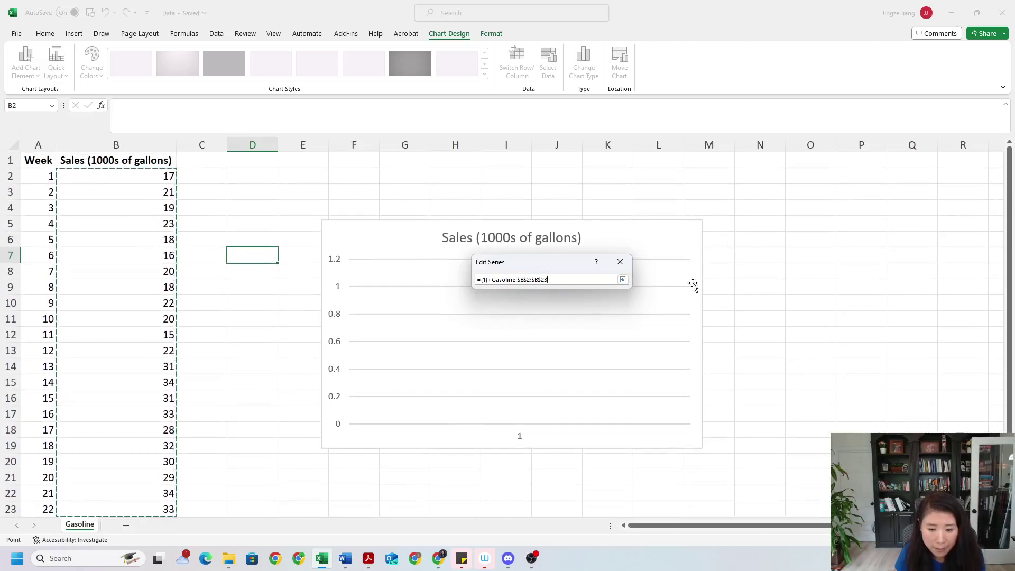
left_click(623, 279)
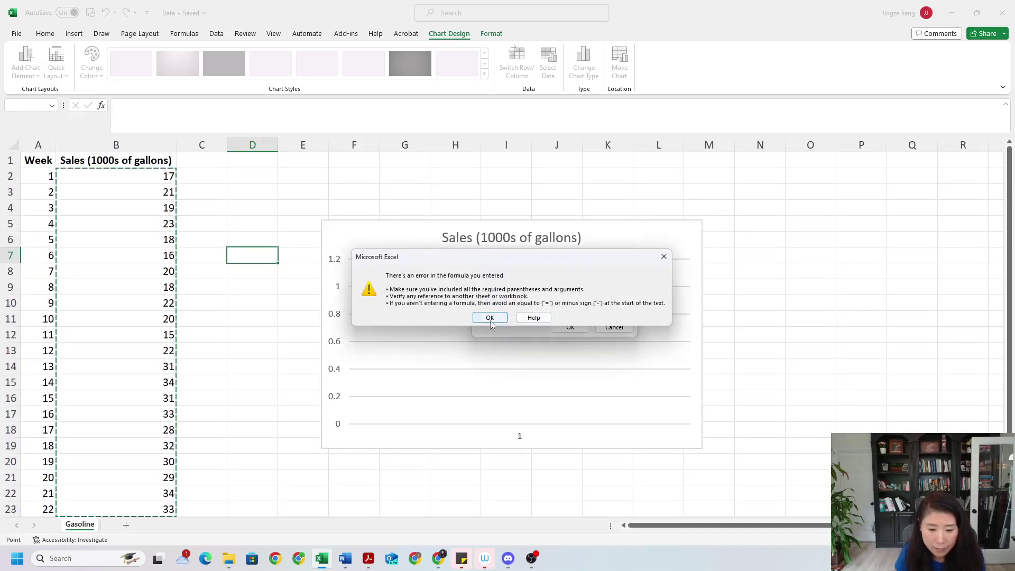
left_click(490, 317)
left_click(492, 311)
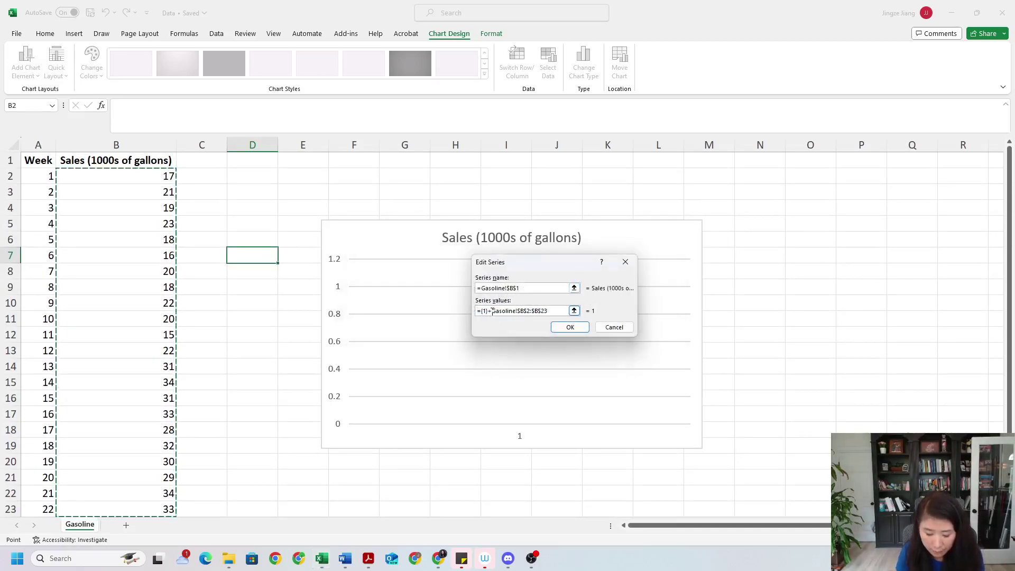
key("BackSpace")
key("BackSpace")
key("BackSpace")
key("BackSpace")
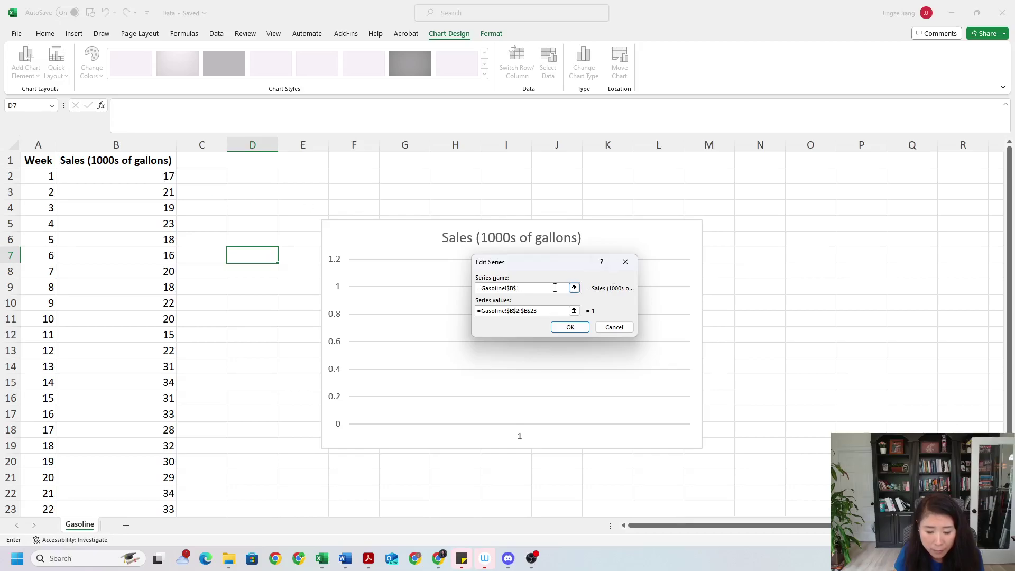
left_click(580, 329)
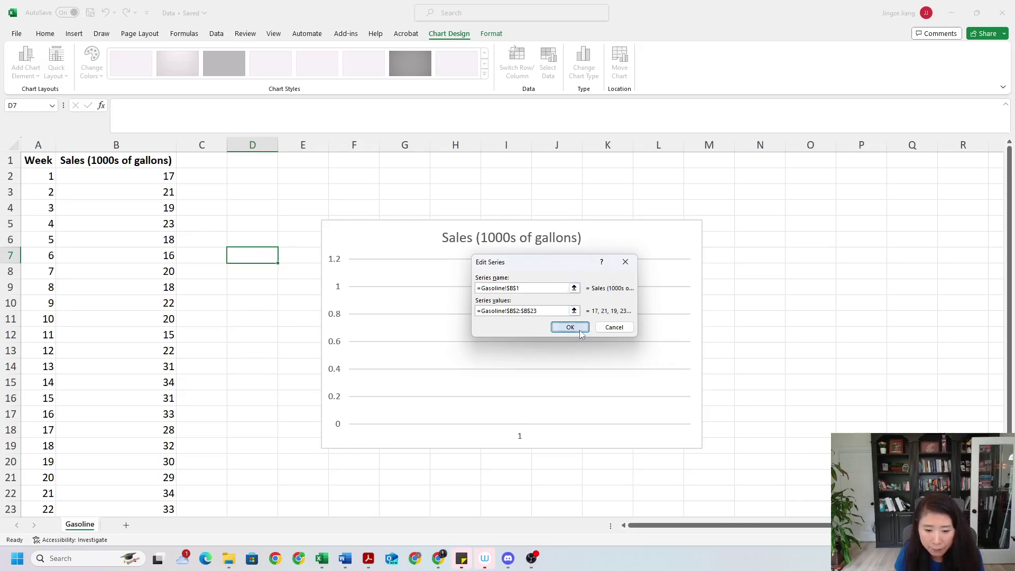
Set the horizontal axis labels to the week numbers in A2:A23, apply the data source, and move the chart slightly up and left.
left_click_drag(494, 222, 549, 148)
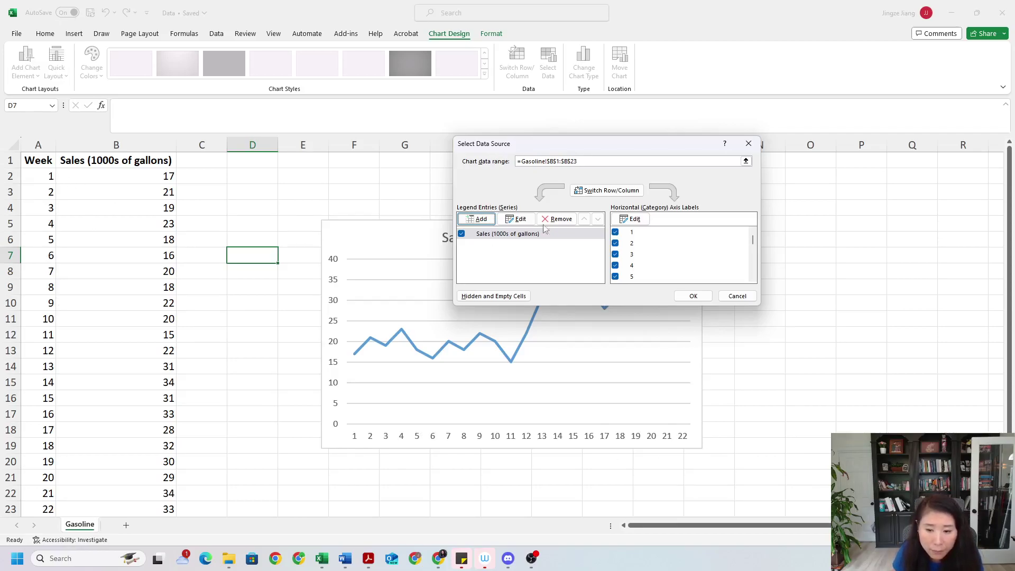
left_click(625, 221)
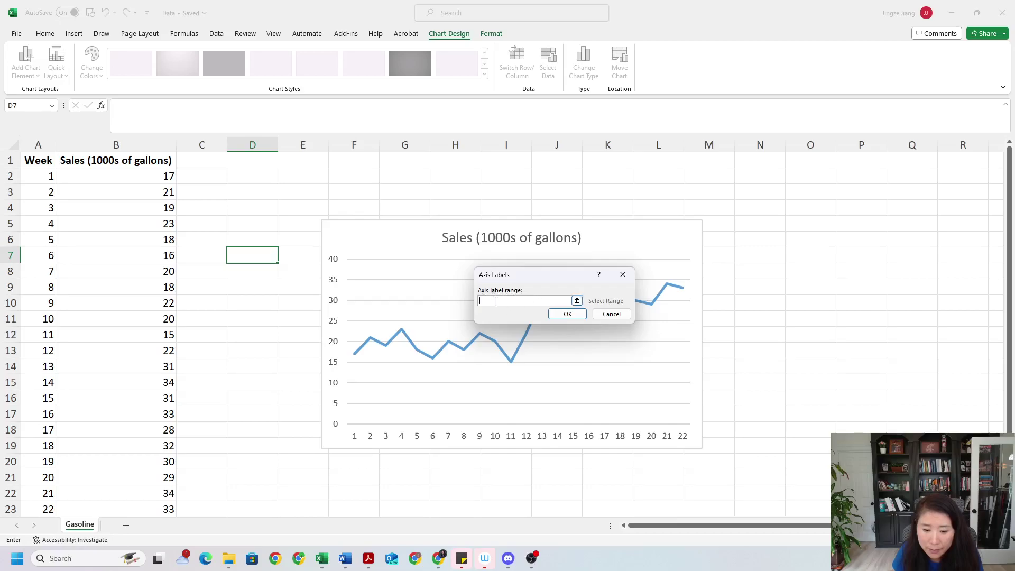
left_click(577, 303)
left_click(47, 176)
left_click_drag(47, 176, 27, 477)
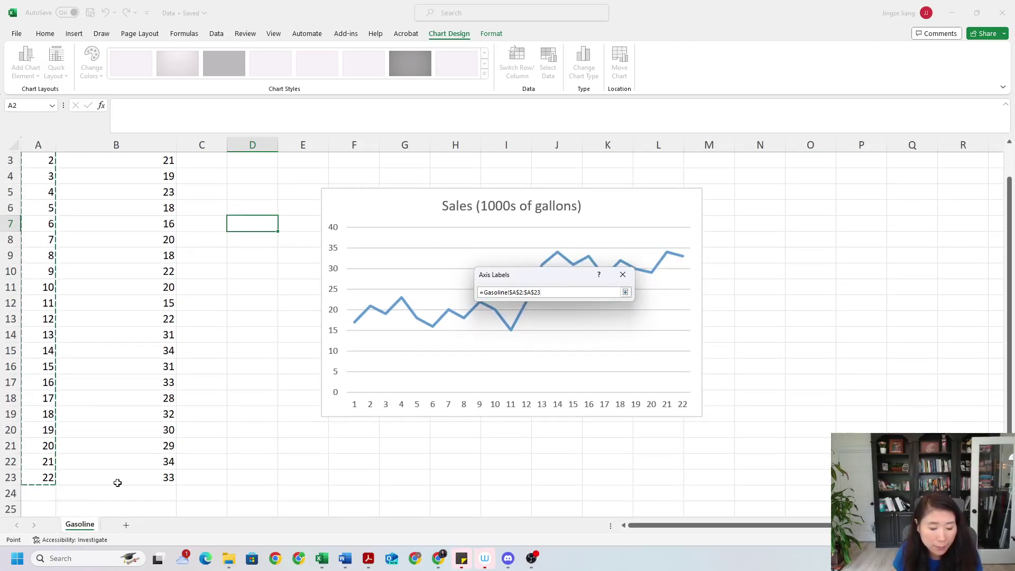
left_click(625, 292)
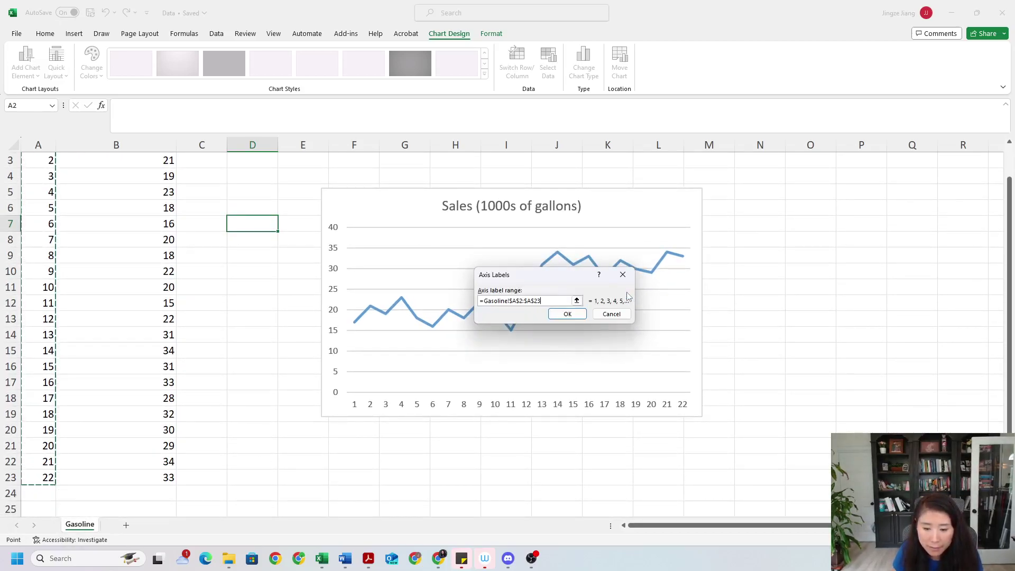
left_click(567, 314)
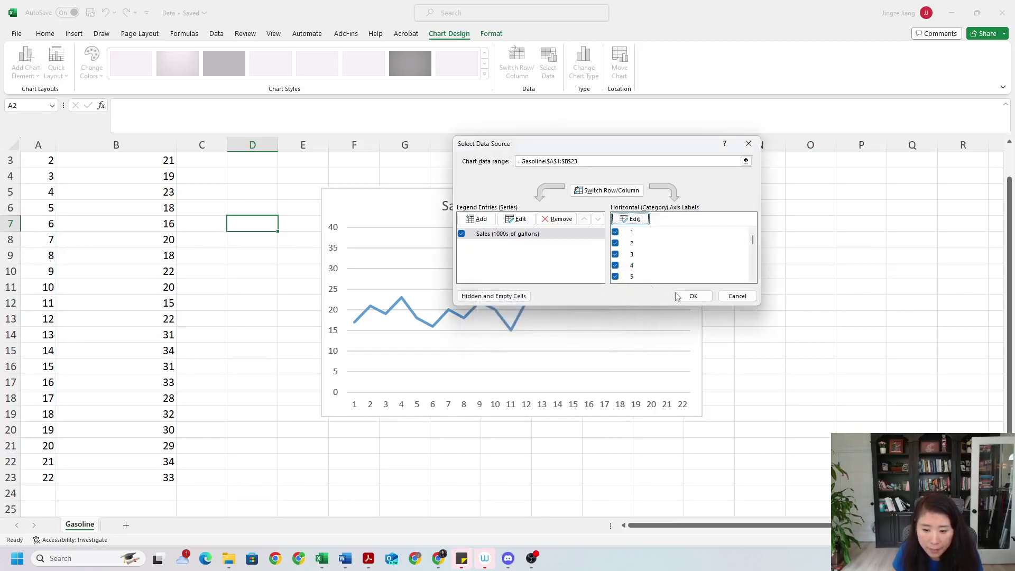
left_click(692, 296)
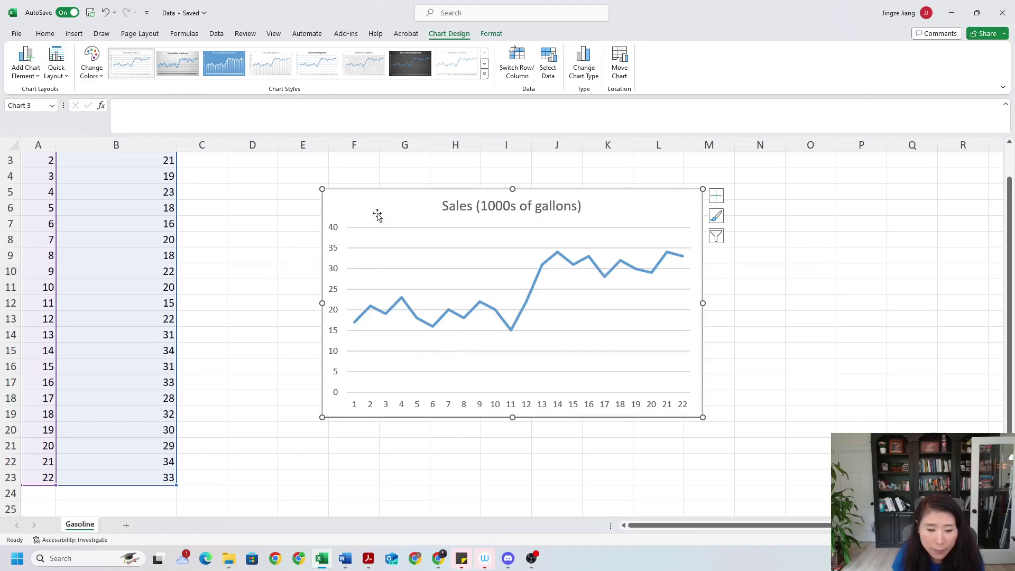
scroll(453, 307, "up", 1)
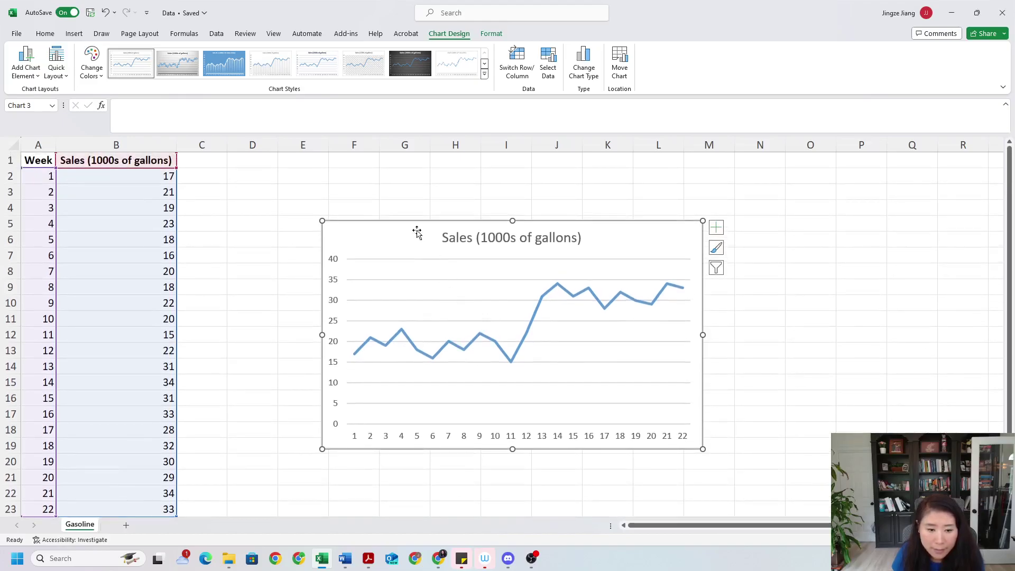
left_click_drag(414, 229, 401, 213)
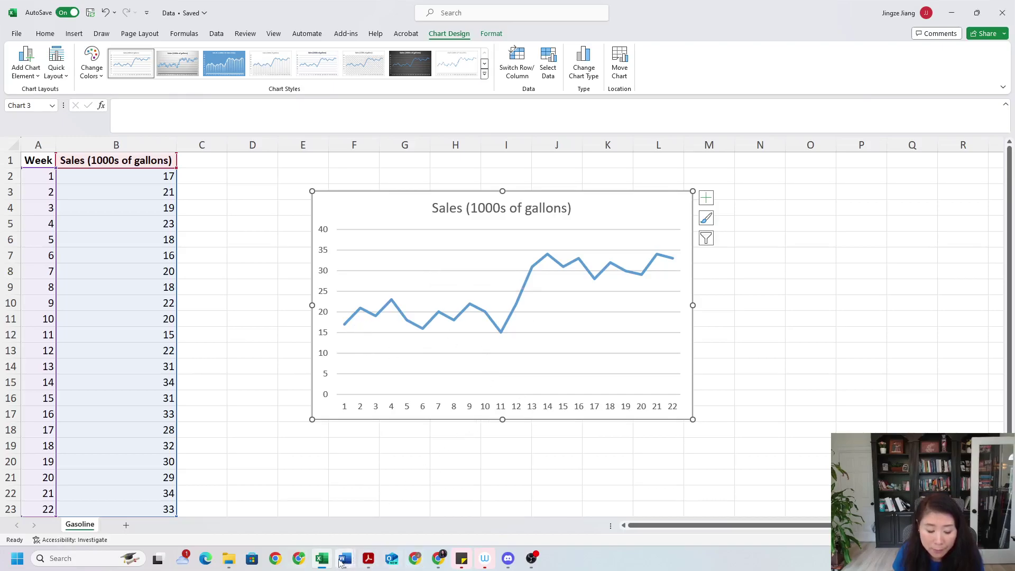
Read the questions in Computer Skill 5.pdf in Acrobat, and return to Excel to move the line chart slightly right and up.
mouse_move(350, 560)
left_click(392, 510)
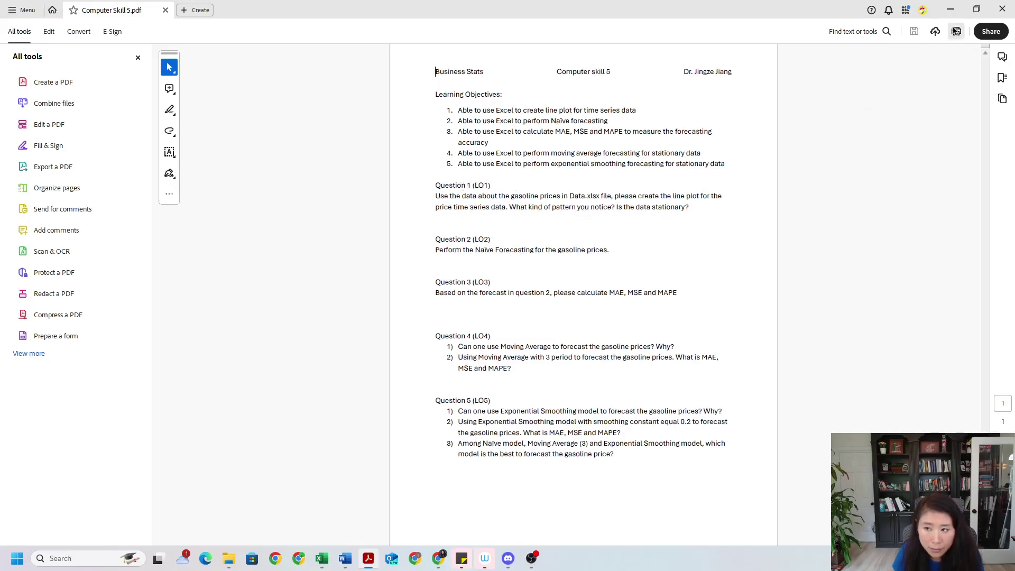
left_click(950, 9)
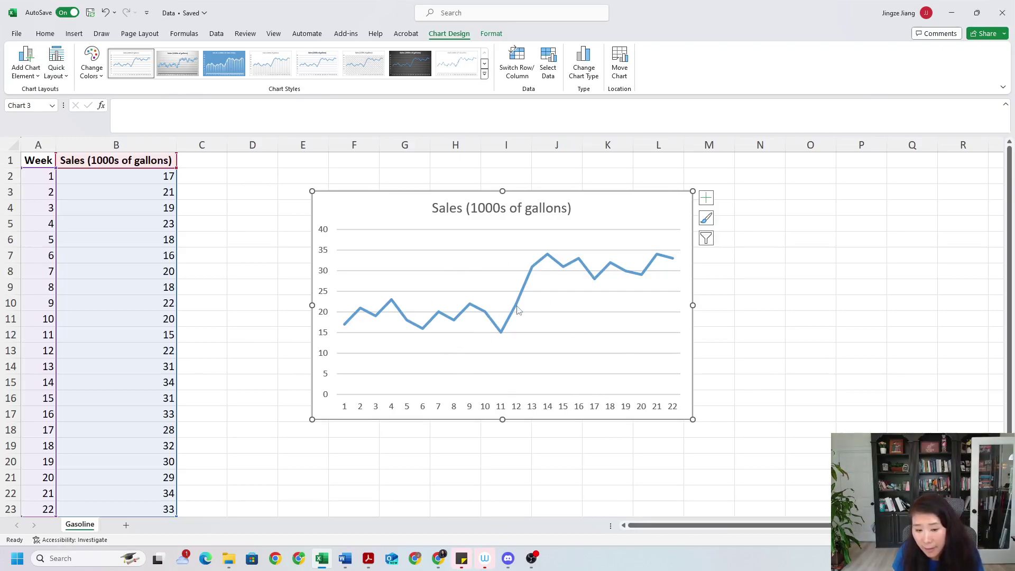
left_click_drag(383, 201, 419, 191)
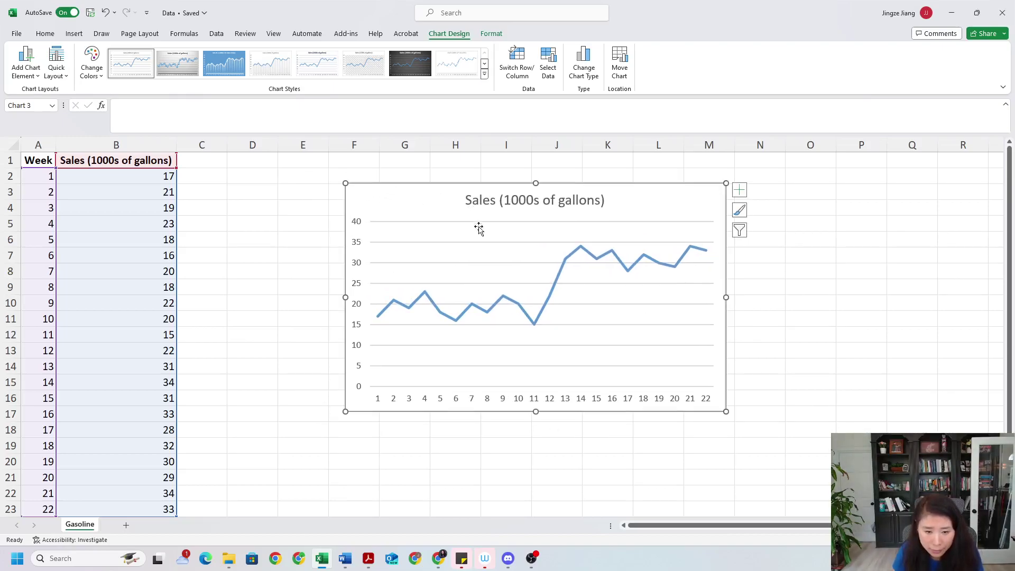